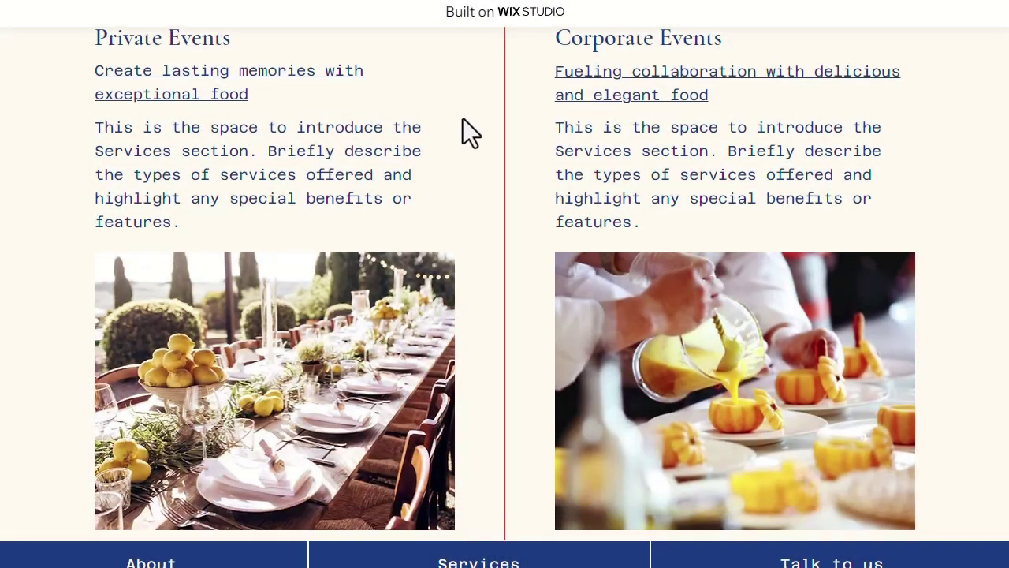
Scroll down through the Numbers & Stats Counter app page on the live site.
{"action": "scroll", "coordinate": [463, 119], "scroll_direction": "down", "scroll_amount": 1}
{"action": "scroll", "coordinate": [462, 120], "scroll_direction": "down", "scroll_amount": 1}
{"action": "scroll", "coordinate": [463, 120], "scroll_direction": "down", "scroll_amount": 1}
{"action": "scroll", "coordinate": [463, 120], "scroll_direction": "down", "scroll_amount": 1}
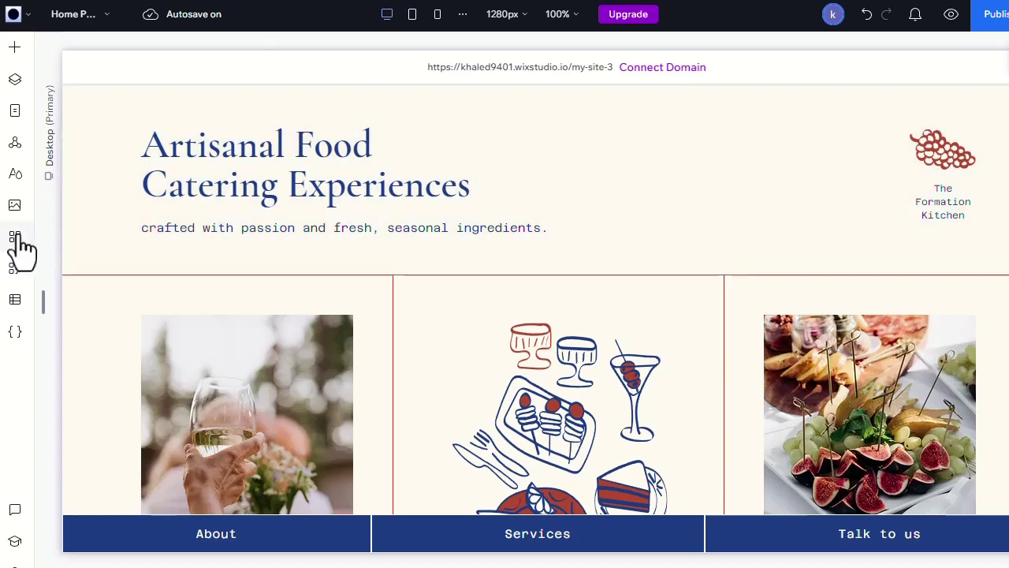
Find the Numbers & Stats Counter app in the App Market by searching 'numbers & stats', and add it to the site.
{"action": "left_click", "coordinate": [16, 238]}
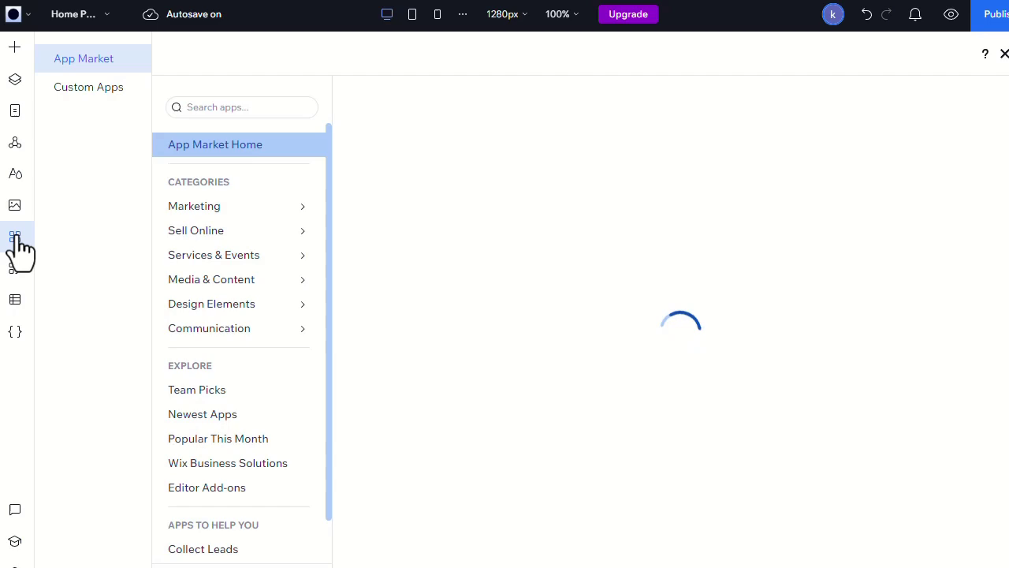
{"action": "left_click", "coordinate": [442, 190]}
{"action": "type", "text": "numbe"}
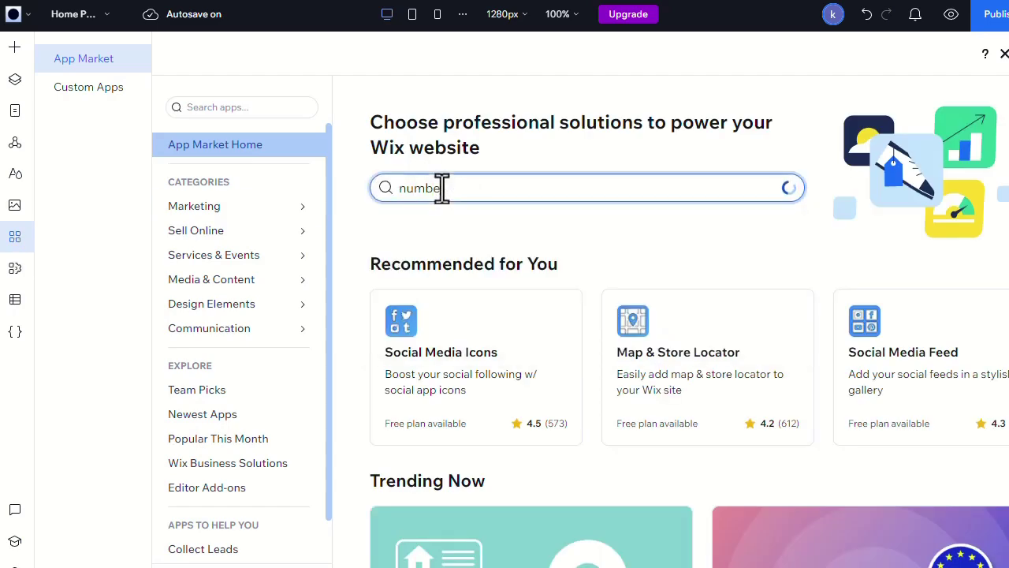
{"action": "type", "text": "rs & sta"}
{"action": "type", "text": "t"}
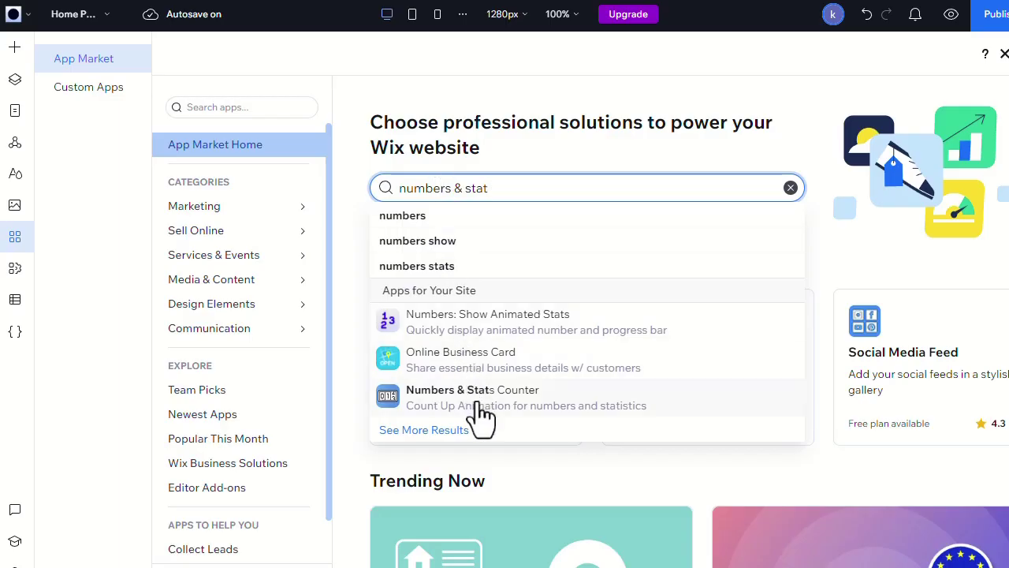
{"action": "left_click", "coordinate": [477, 400]}
{"action": "left_click", "coordinate": [462, 298]}
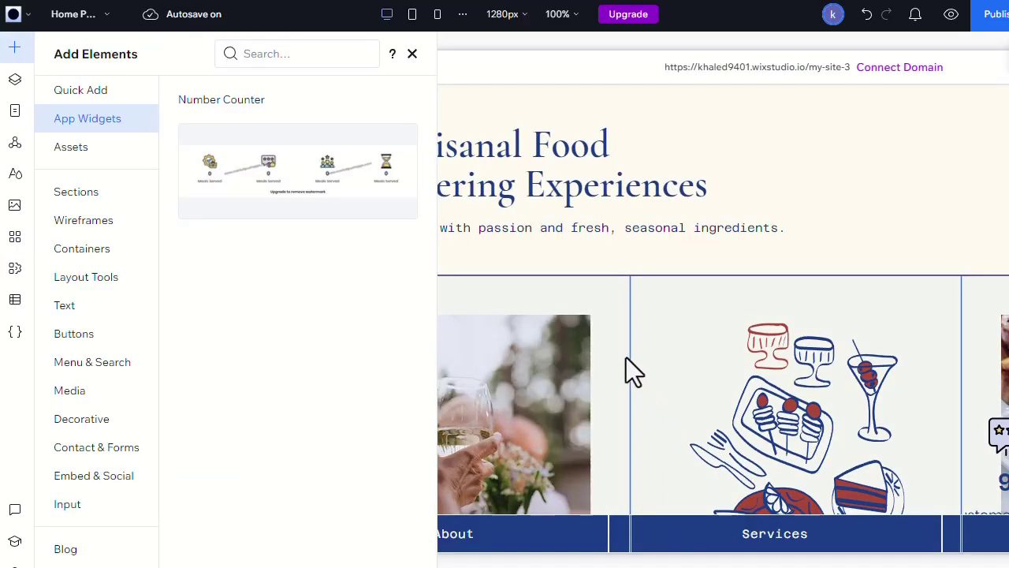
In Layers, delete the Number Counter from the Welcome section's first cell.
{"action": "left_click", "coordinate": [412, 54]}
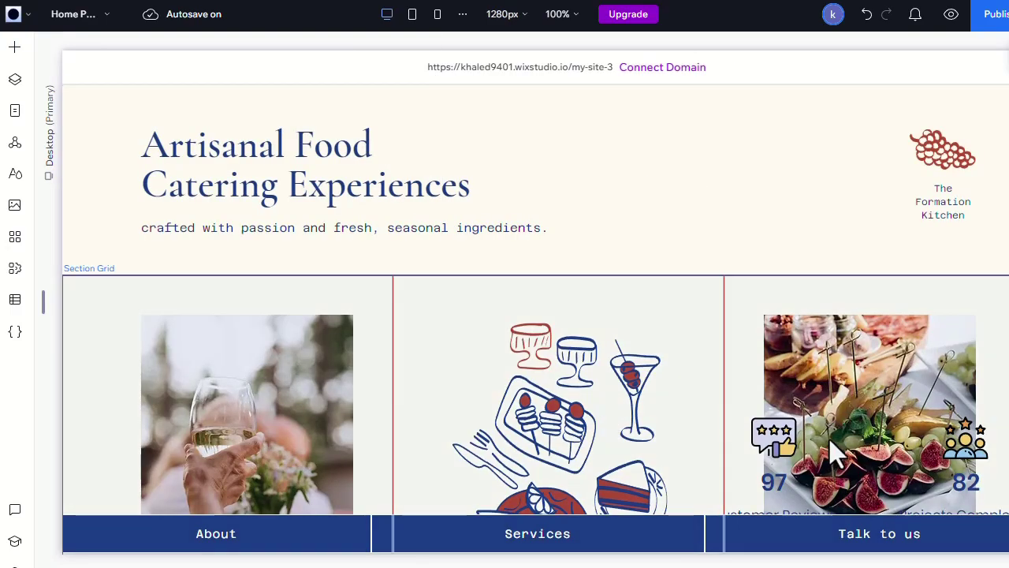
{"action": "left_click", "coordinate": [17, 82]}
{"action": "left_click", "coordinate": [99, 133]}
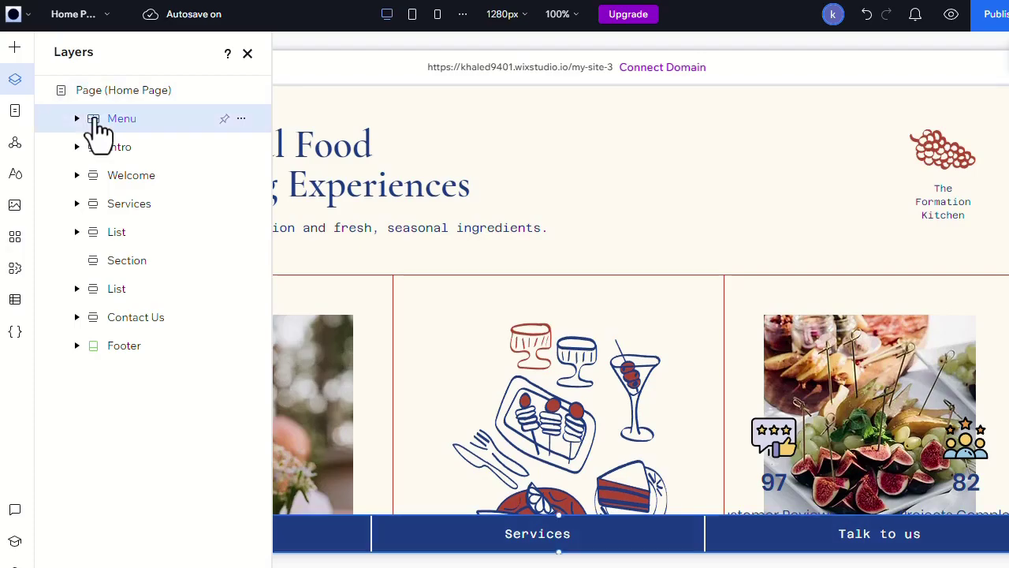
{"action": "left_click", "coordinate": [76, 119]}
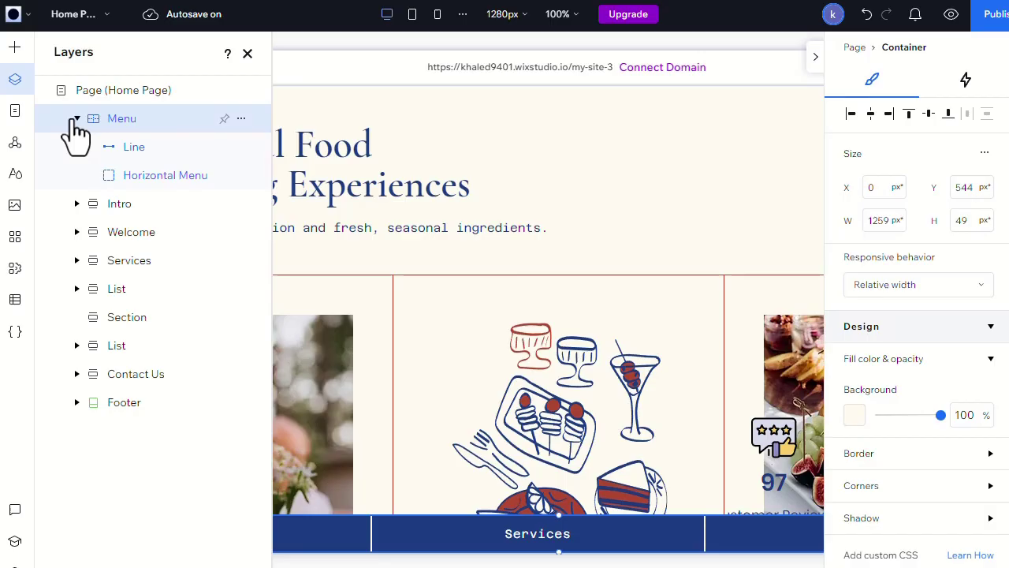
{"action": "left_click", "coordinate": [76, 119]}
{"action": "left_click", "coordinate": [744, 437]}
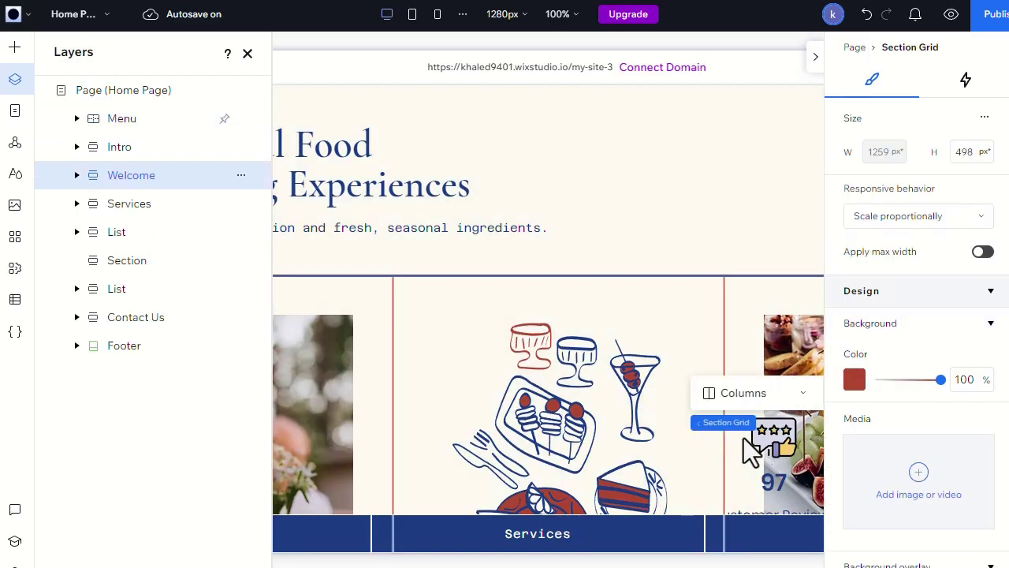
{"action": "left_click", "coordinate": [77, 175]}
{"action": "left_click", "coordinate": [93, 204]}
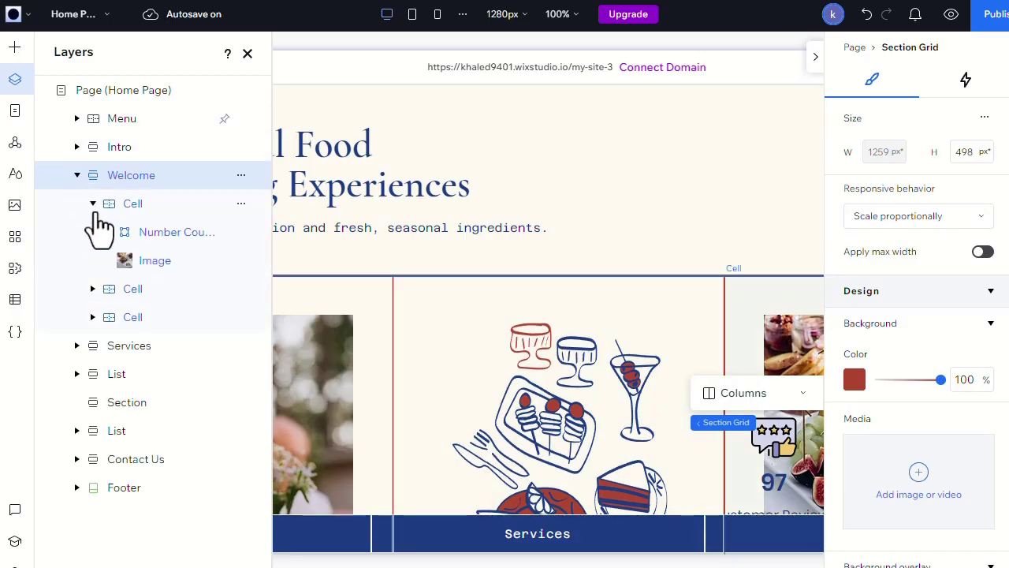
{"action": "left_click", "coordinate": [162, 234]}
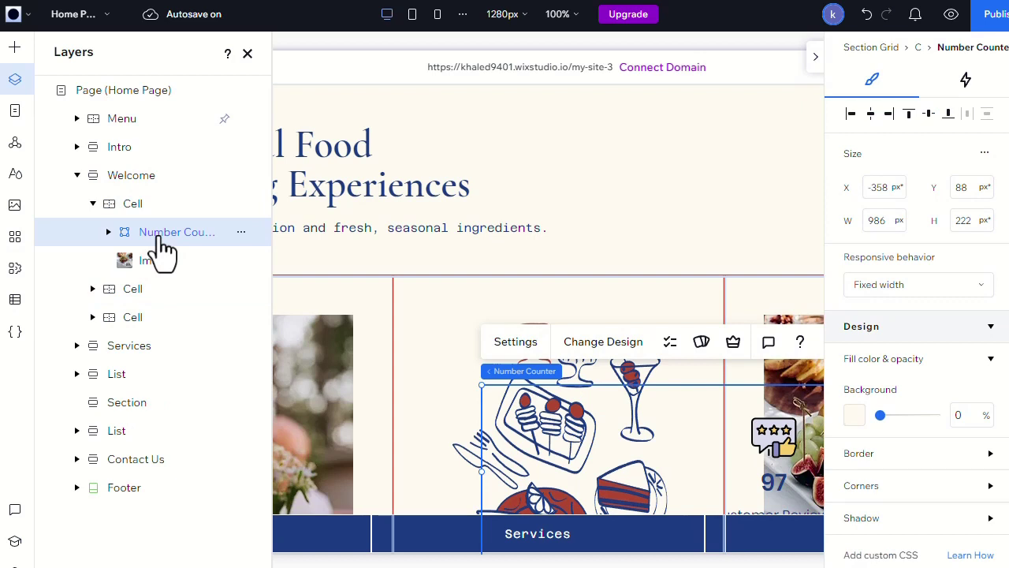
{"action": "key", "text": "Delete"}
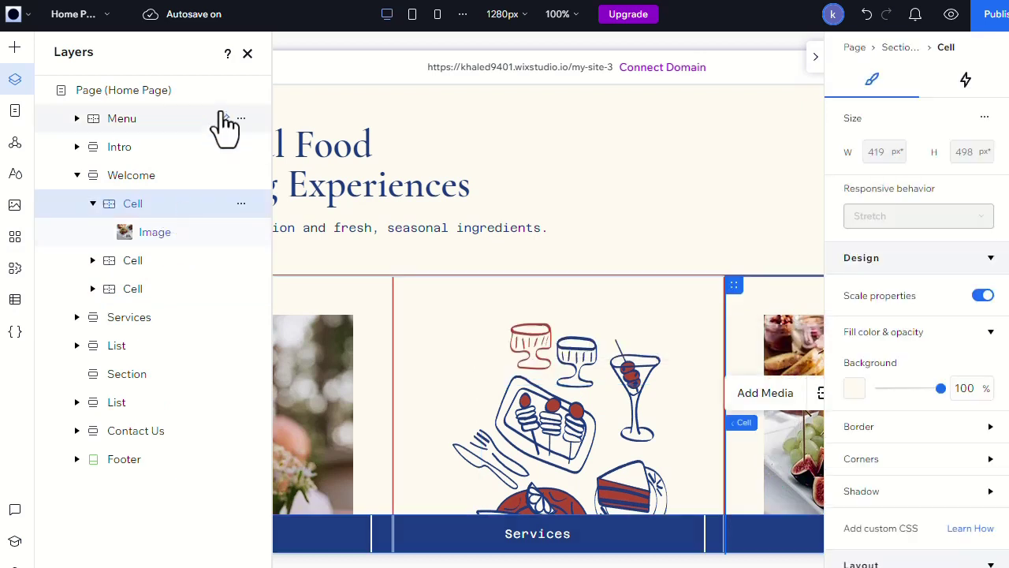
{"action": "left_click", "coordinate": [247, 57]}
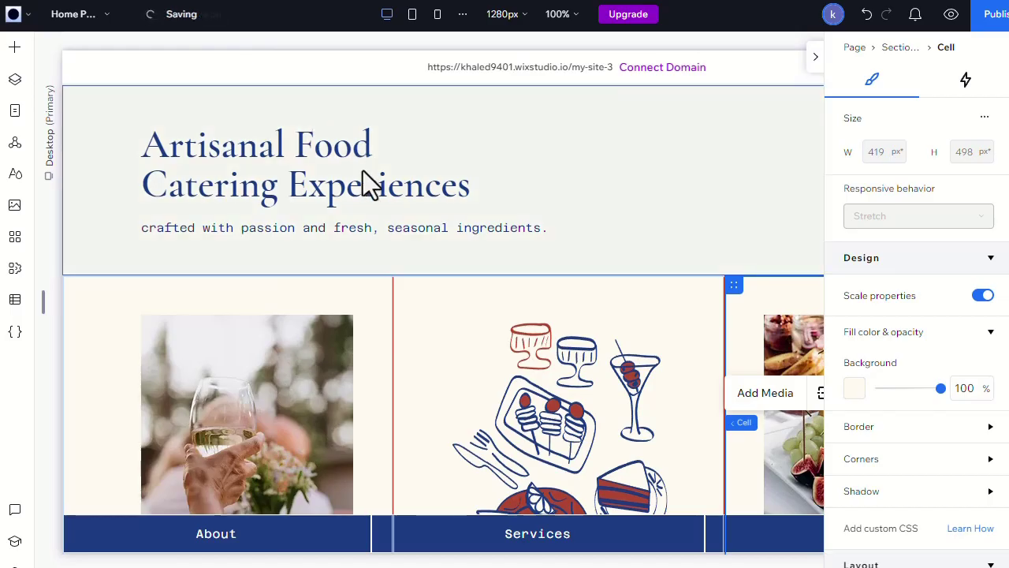
Insert the Number Counter app widget into the empty section above the Reception Menu.
{"action": "left_click", "coordinate": [815, 56]}
{"action": "scroll", "coordinate": [631, 310], "scroll_direction": "down", "scroll_amount": 3}
{"action": "scroll", "coordinate": [631, 310], "scroll_direction": "down", "scroll_amount": 2}
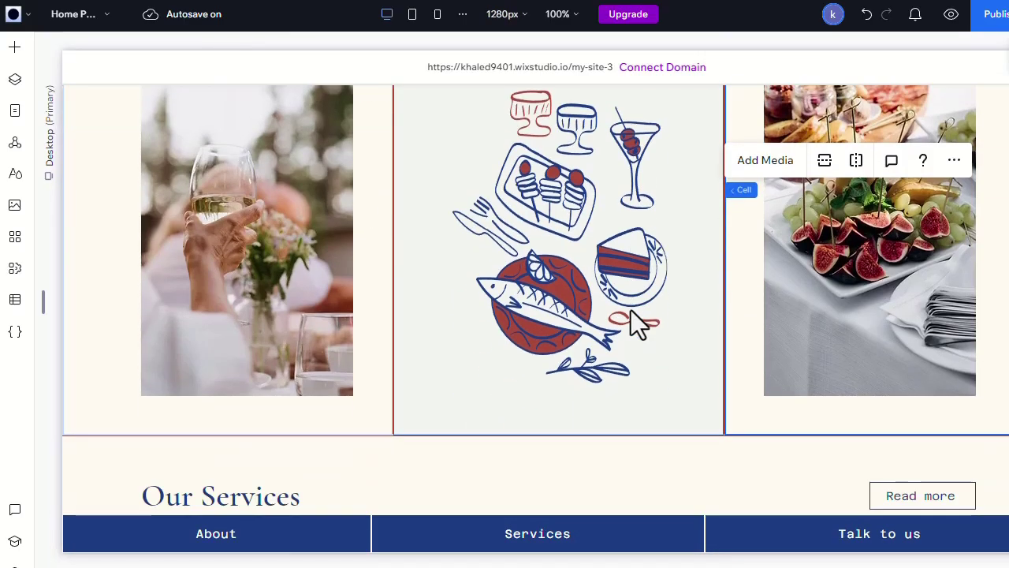
{"action": "scroll", "coordinate": [631, 310], "scroll_direction": "down", "scroll_amount": 2}
{"action": "scroll", "coordinate": [622, 375], "scroll_direction": "down", "scroll_amount": 2}
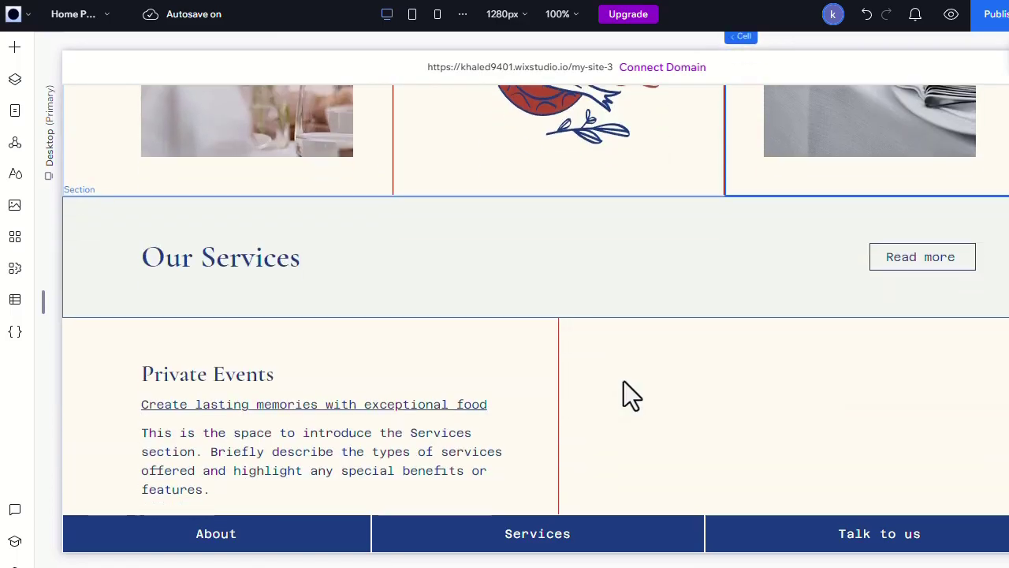
{"action": "scroll", "coordinate": [623, 381], "scroll_direction": "down", "scroll_amount": 3}
{"action": "scroll", "coordinate": [623, 380], "scroll_direction": "down", "scroll_amount": 4}
{"action": "scroll", "coordinate": [624, 381], "scroll_direction": "down", "scroll_amount": 4}
{"action": "scroll", "coordinate": [623, 380], "scroll_direction": "down", "scroll_amount": 2}
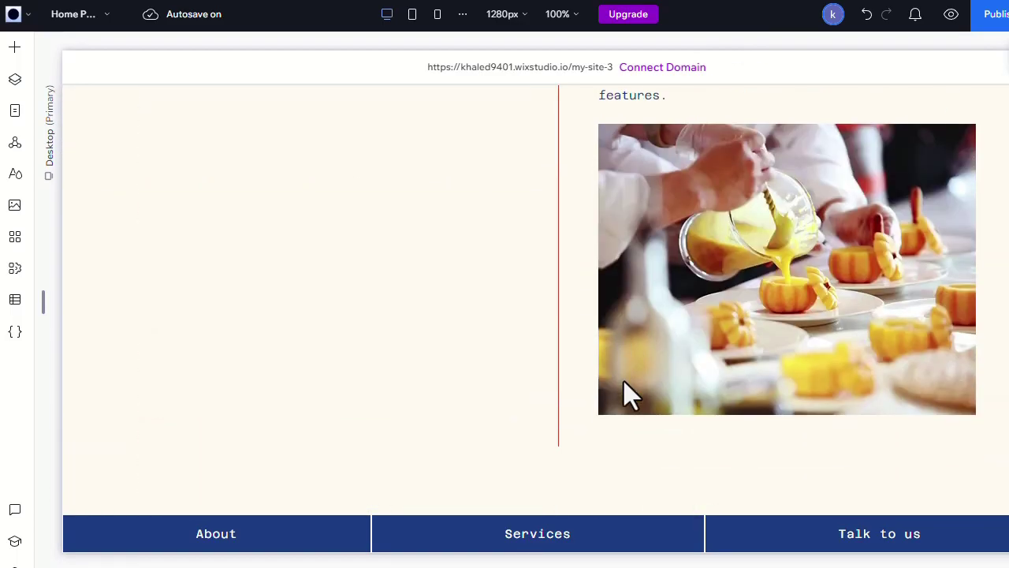
{"action": "scroll", "coordinate": [624, 380], "scroll_direction": "down", "scroll_amount": 2}
{"action": "scroll", "coordinate": [624, 381], "scroll_direction": "down", "scroll_amount": 2}
{"action": "mouse_move", "coordinate": [315, 300]}
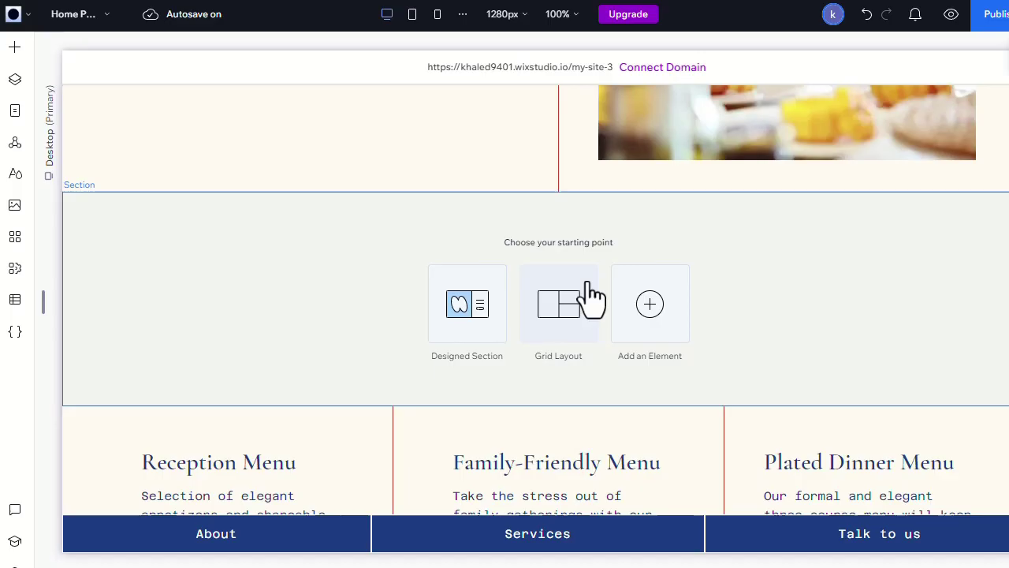
{"action": "left_click", "coordinate": [649, 311]}
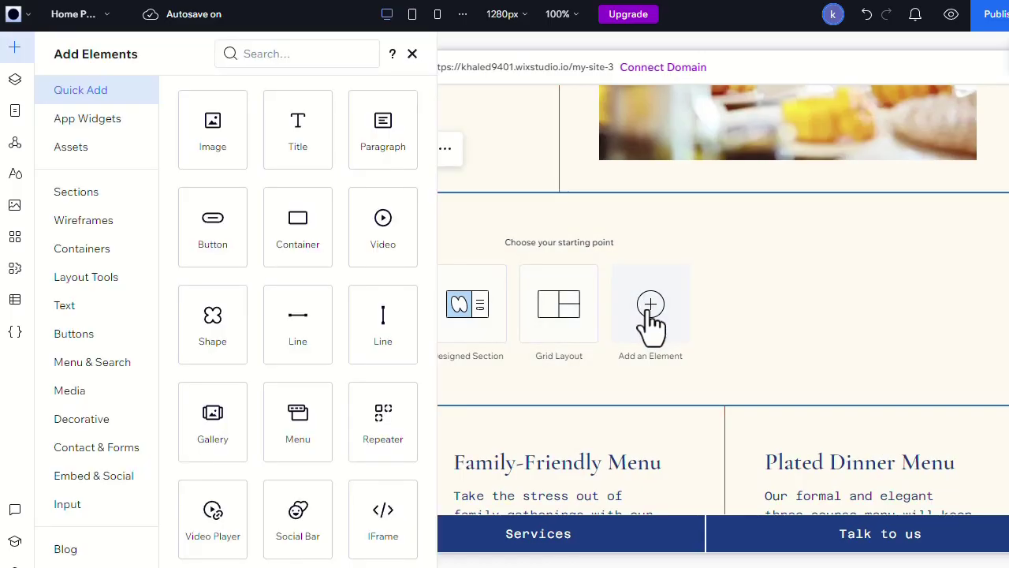
{"action": "left_click", "coordinate": [118, 126]}
{"action": "left_click", "coordinate": [266, 174]}
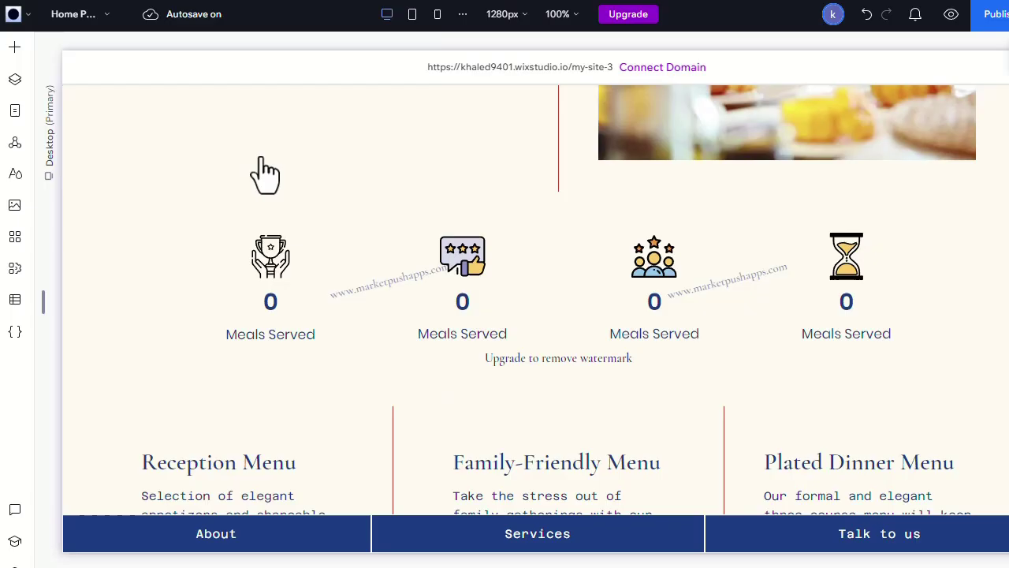
Stretch the new four-stat Number Counter to full width.
{"action": "left_click", "coordinate": [432, 244]}
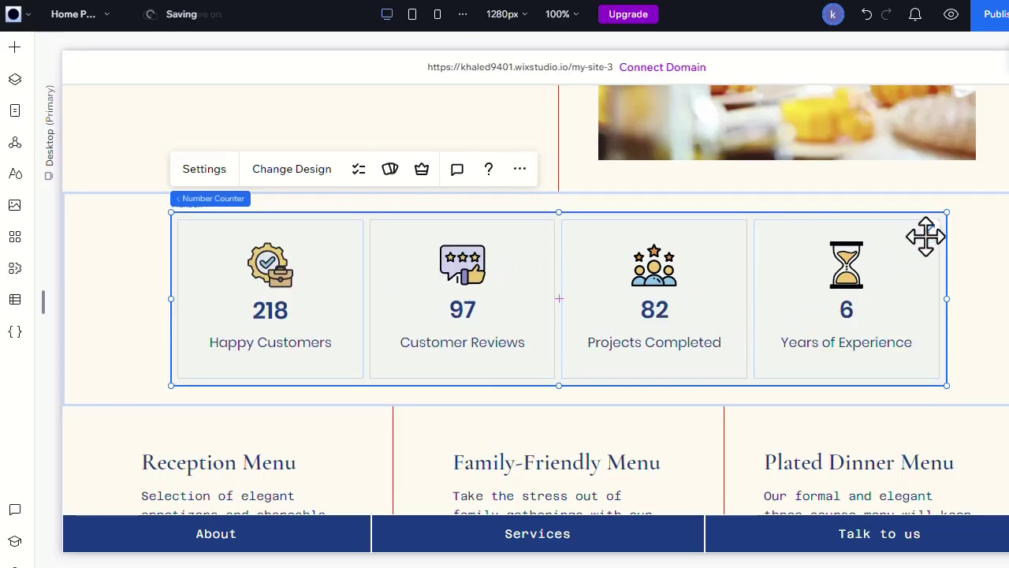
{"action": "left_click", "coordinate": [930, 231]}
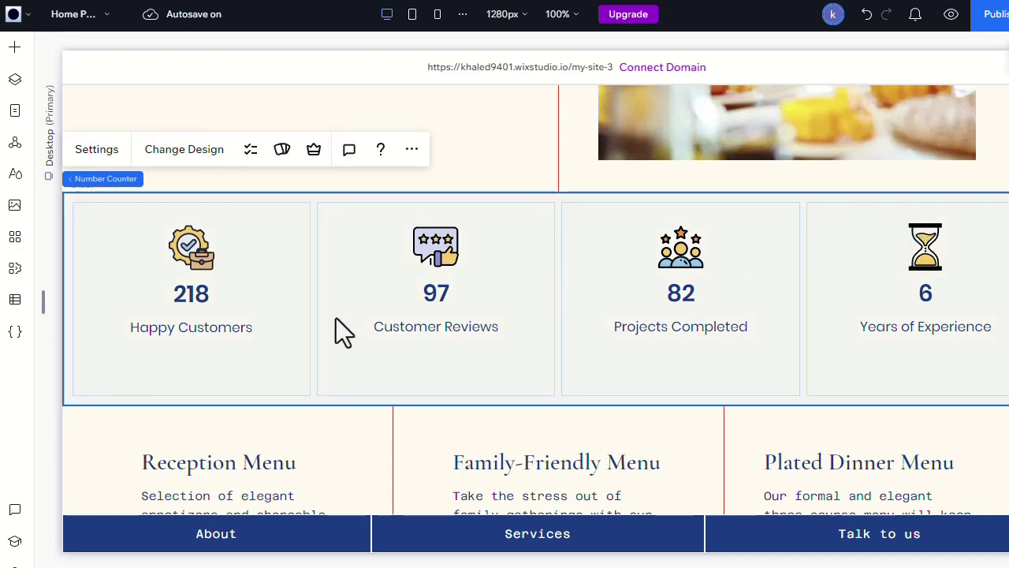
Set the Number Counter's Number of Items to 4.
{"action": "left_click", "coordinate": [97, 150]}
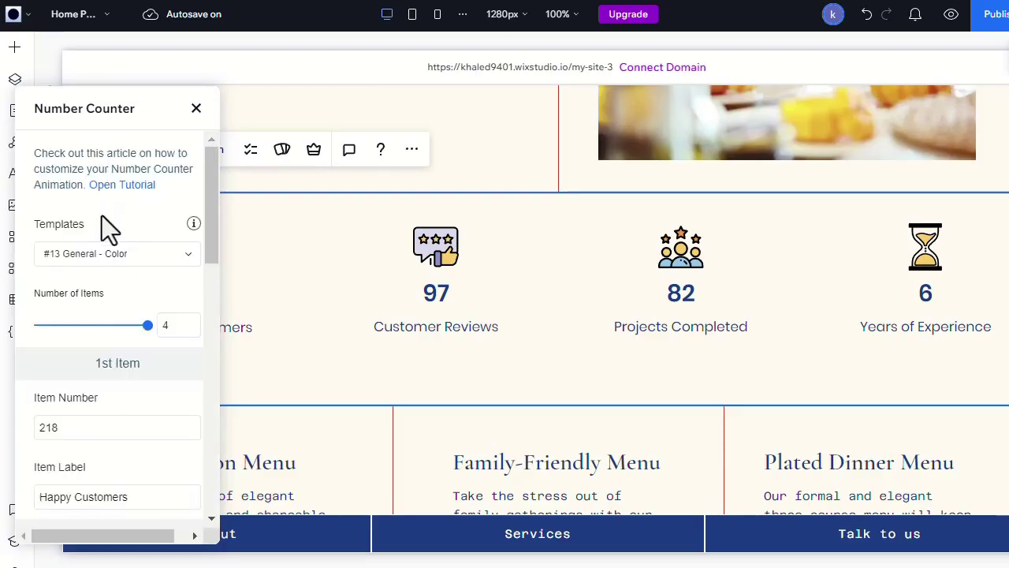
{"action": "scroll", "coordinate": [105, 333], "scroll_direction": "down", "scroll_amount": 2}
{"action": "scroll", "coordinate": [104, 332], "scroll_direction": "down", "scroll_amount": 1}
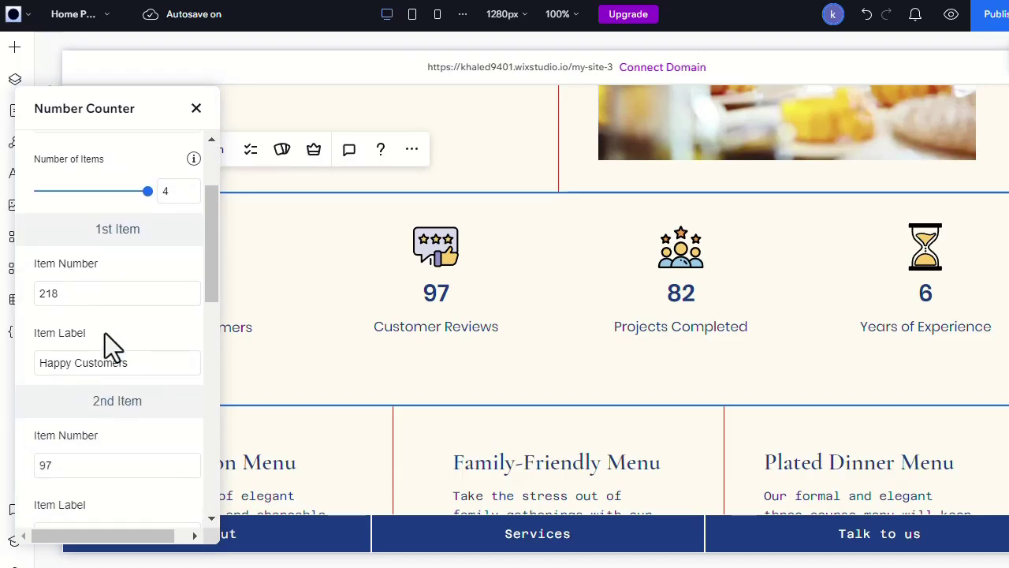
{"action": "scroll", "coordinate": [105, 332], "scroll_direction": "down", "scroll_amount": 1}
{"action": "scroll", "coordinate": [105, 333], "scroll_direction": "down", "scroll_amount": 2}
{"action": "scroll", "coordinate": [105, 332], "scroll_direction": "down", "scroll_amount": 2}
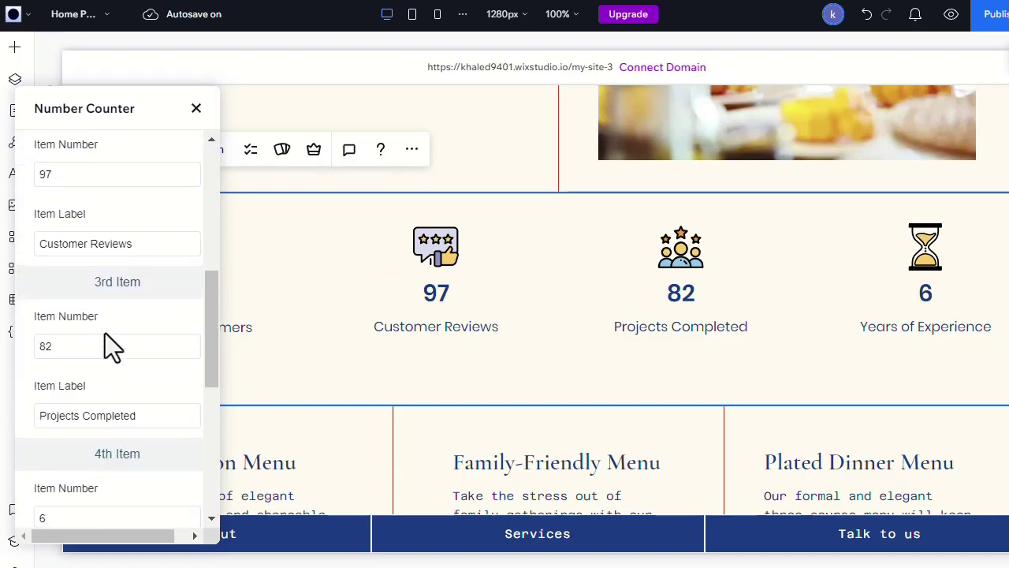
{"action": "scroll", "coordinate": [105, 332], "scroll_direction": "down", "scroll_amount": 2}
{"action": "scroll", "coordinate": [105, 333], "scroll_direction": "down", "scroll_amount": 1}
{"action": "scroll", "coordinate": [105, 333], "scroll_direction": "down", "scroll_amount": 3}
{"action": "scroll", "coordinate": [105, 332], "scroll_direction": "down", "scroll_amount": 2}
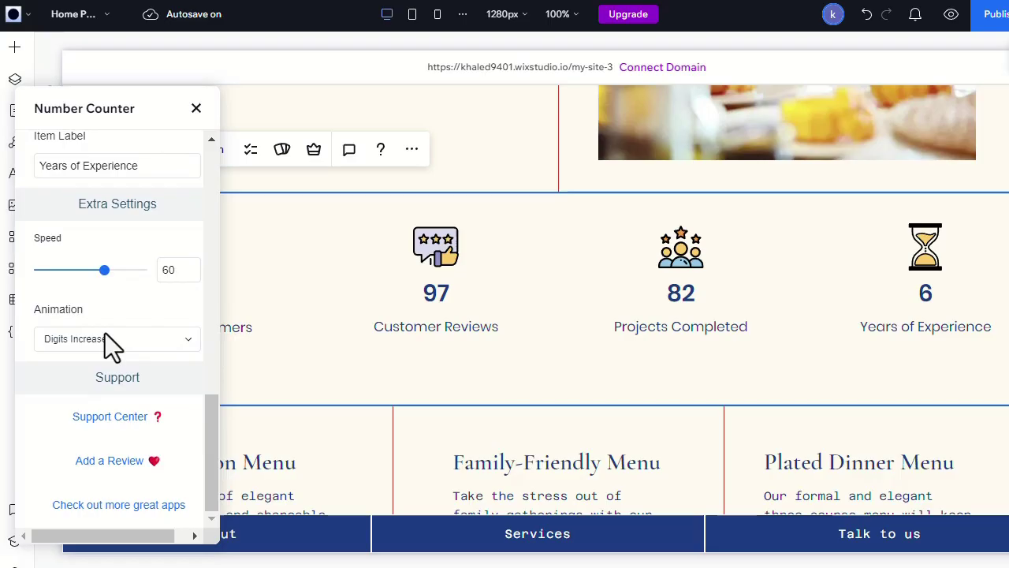
{"action": "scroll", "coordinate": [105, 332], "scroll_direction": "up", "scroll_amount": 4}
{"action": "scroll", "coordinate": [105, 333], "scroll_direction": "up", "scroll_amount": 3}
{"action": "scroll", "coordinate": [105, 332], "scroll_direction": "up", "scroll_amount": 2}
{"action": "scroll", "coordinate": [105, 333], "scroll_direction": "up", "scroll_amount": 3}
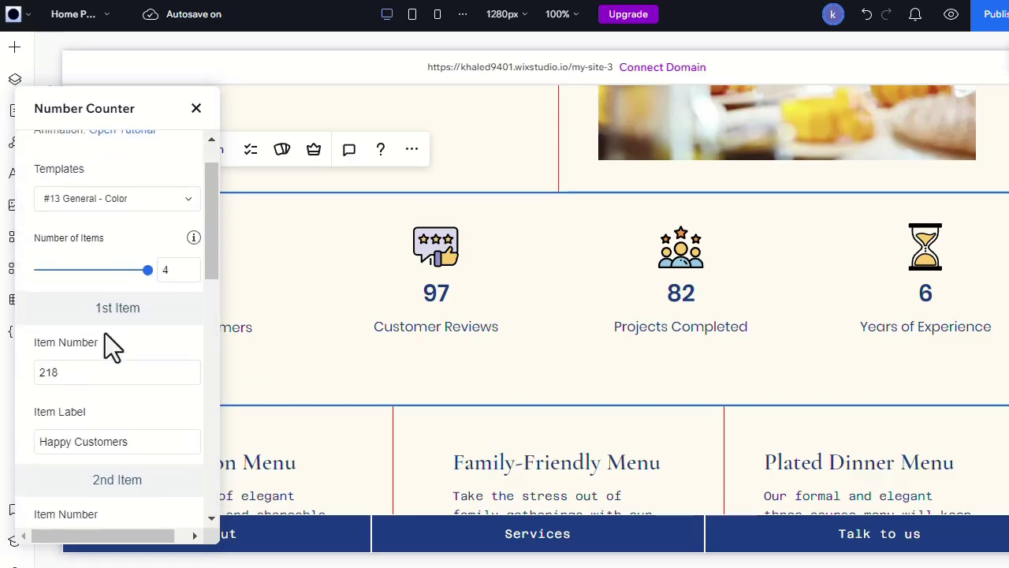
{"action": "scroll", "coordinate": [104, 333], "scroll_direction": "up", "scroll_amount": 1}
{"action": "left_click", "coordinate": [181, 302]}
{"action": "key", "text": "BackSpace"}
{"action": "type", "text": "3"}
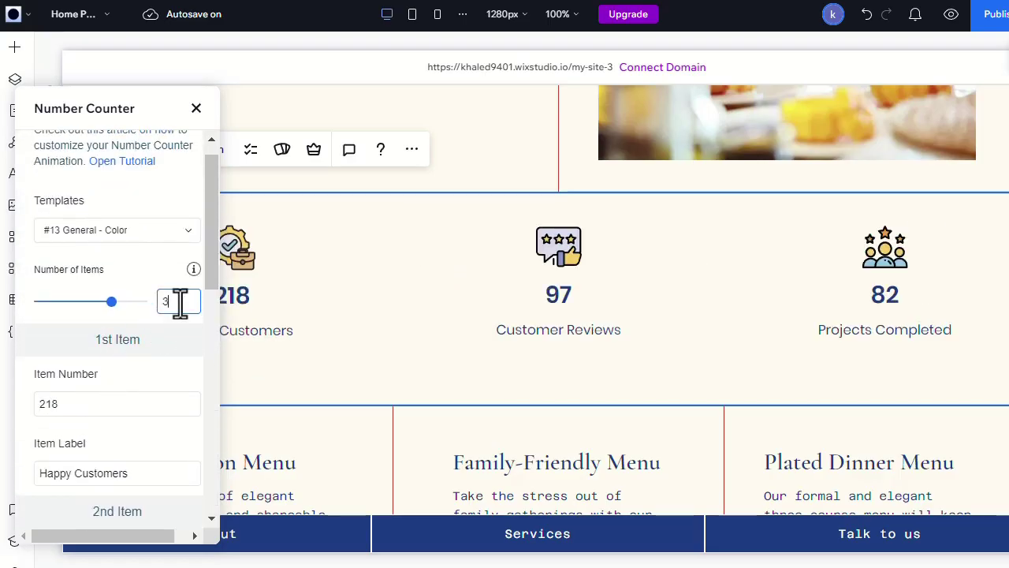
{"action": "key", "text": "BackSpace"}
{"action": "type", "text": "4"}
Try the HairSalon, LocalRetailStore and FlowerShop templates, then apply '#26 Resturant - Black&White'.
{"action": "scroll", "coordinate": [135, 291], "scroll_direction": "up", "scroll_amount": 1}
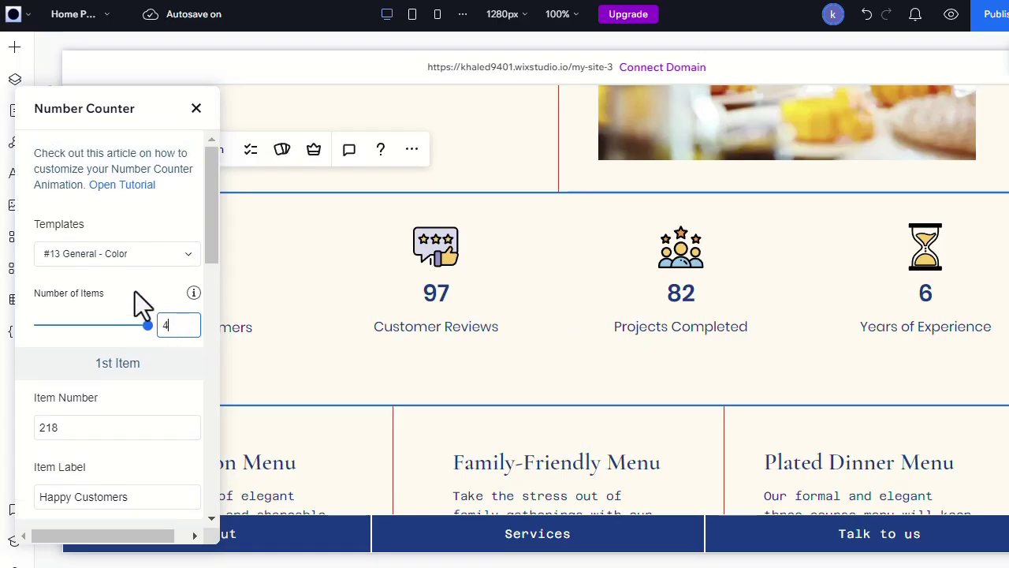
{"action": "left_click", "coordinate": [120, 265]}
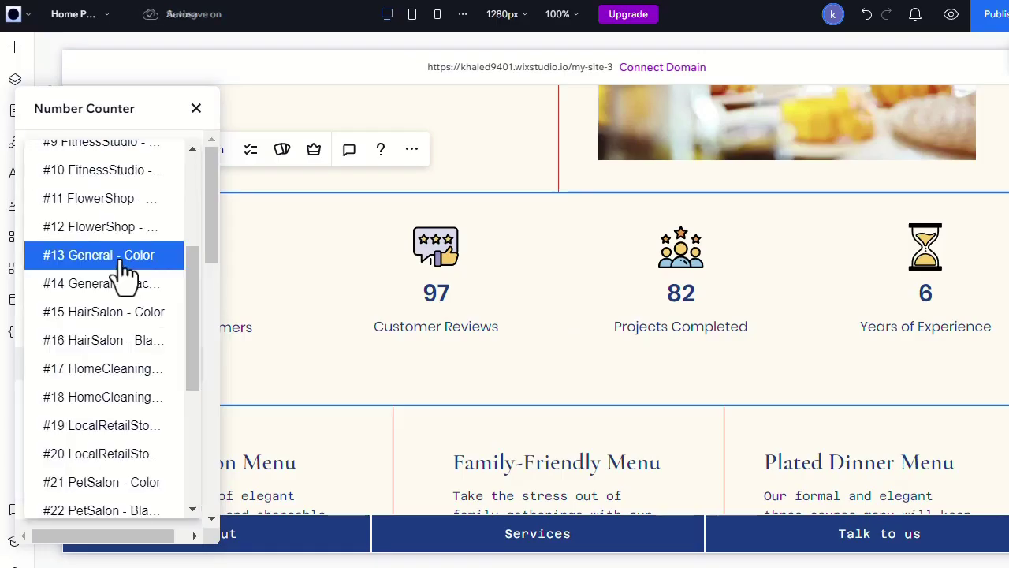
{"action": "left_click", "coordinate": [123, 323]}
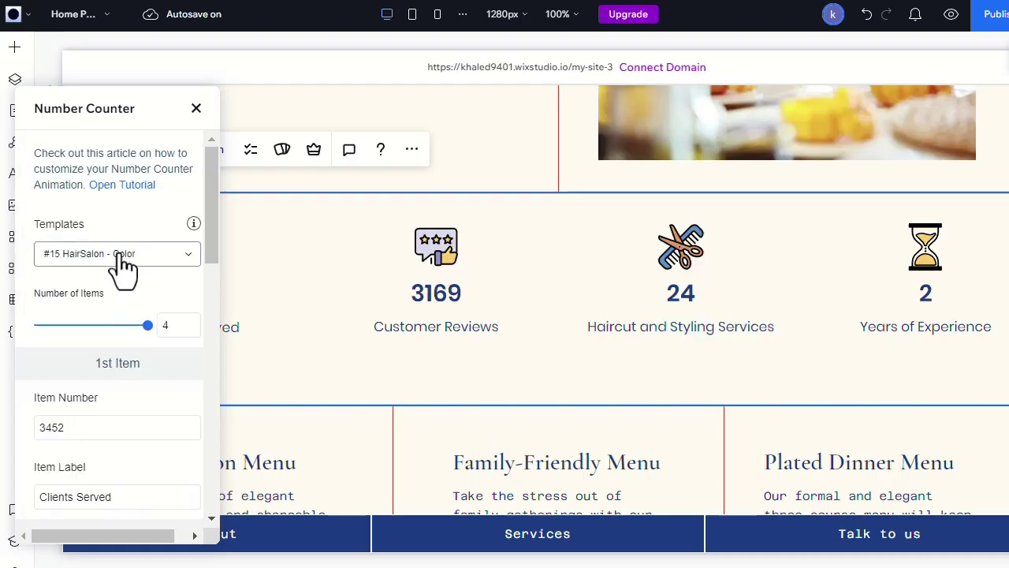
{"action": "left_click", "coordinate": [123, 265]}
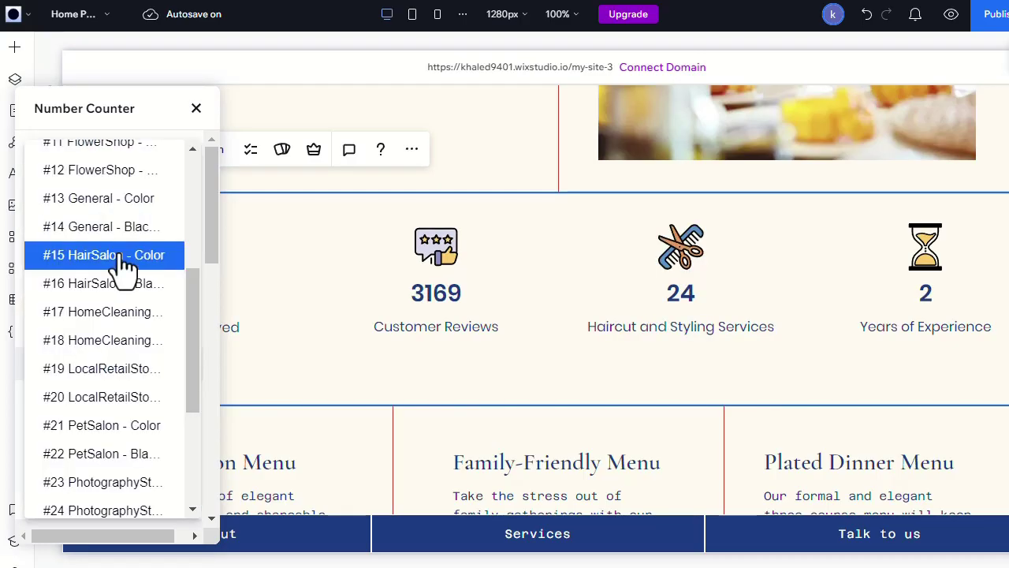
{"action": "left_click", "coordinate": [111, 404]}
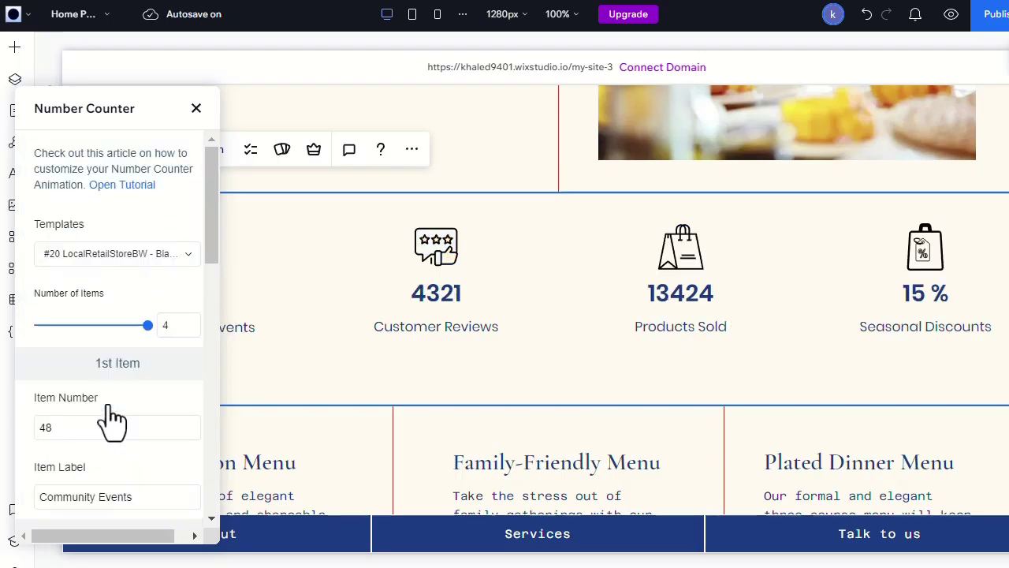
{"action": "left_click", "coordinate": [122, 254]}
{"action": "scroll", "coordinate": [122, 370], "scroll_direction": "up", "scroll_amount": 3}
{"action": "scroll", "coordinate": [118, 228], "scroll_direction": "up", "scroll_amount": 2}
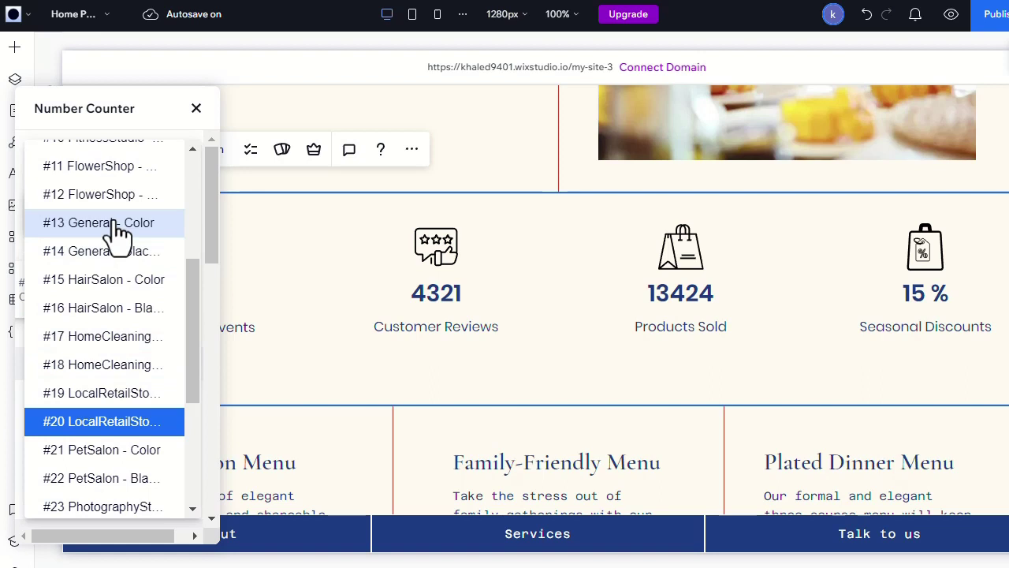
{"action": "left_click", "coordinate": [117, 199]}
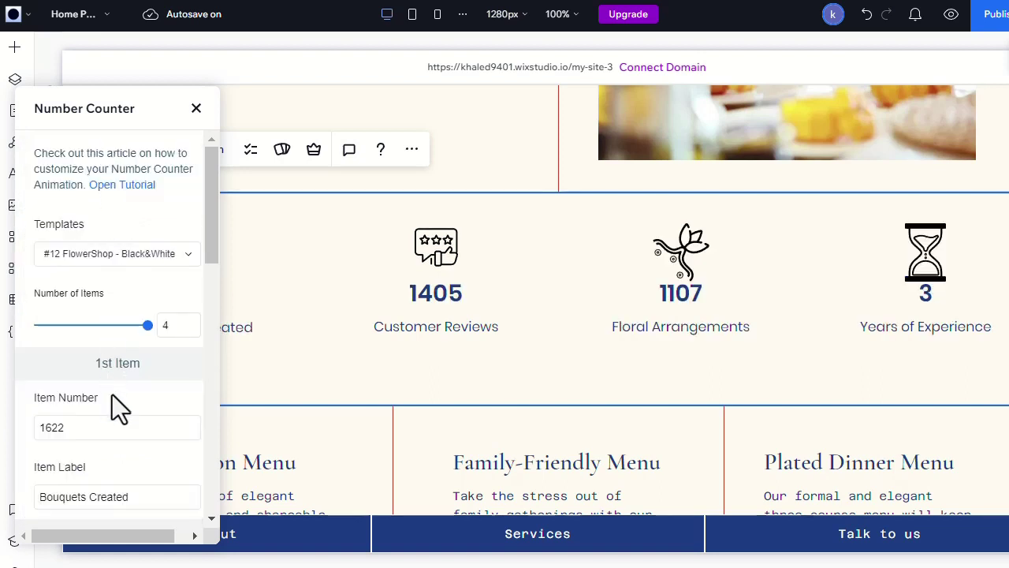
{"action": "left_click", "coordinate": [131, 256]}
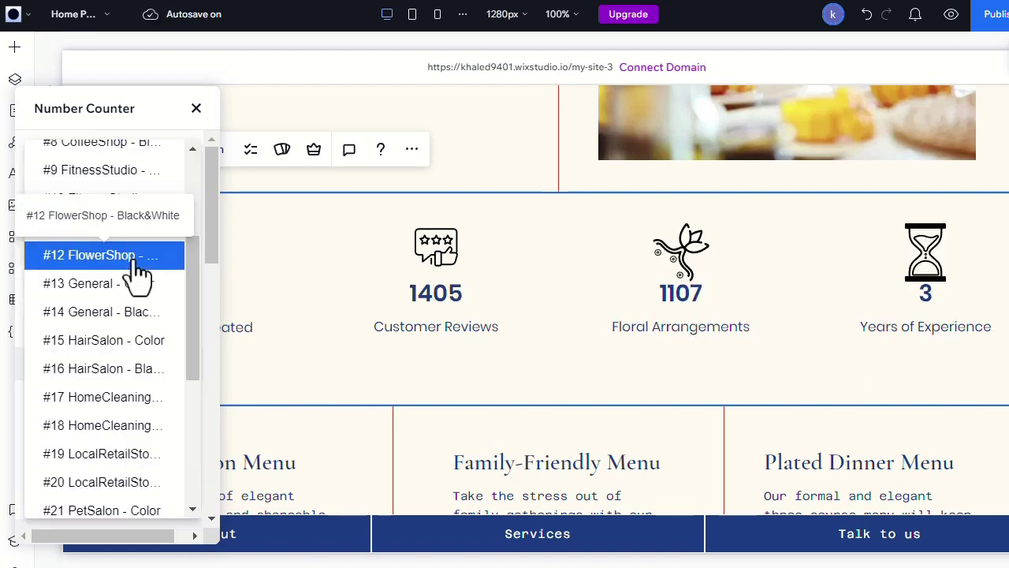
{"action": "scroll", "coordinate": [123, 428], "scroll_direction": "down", "scroll_amount": 2}
{"action": "scroll", "coordinate": [123, 428], "scroll_direction": "down", "scroll_amount": 2}
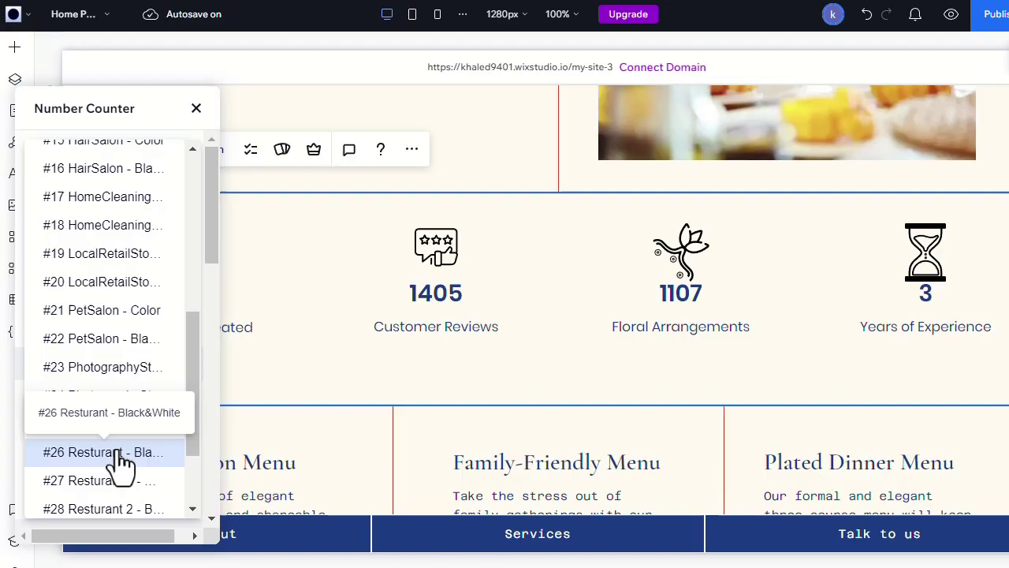
{"action": "left_click", "coordinate": [122, 461]}
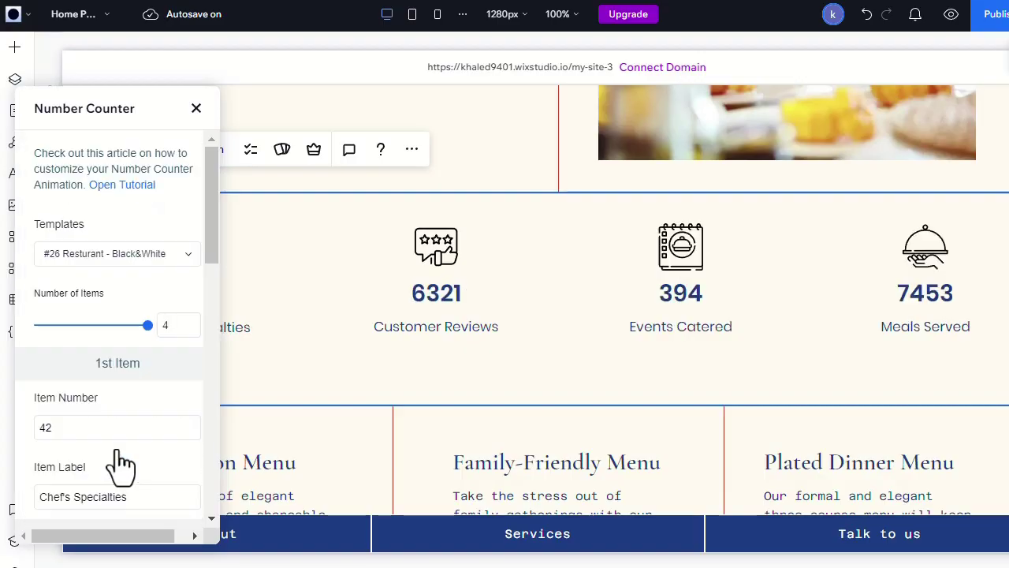
Close the counter settings and look at the chef icon in the vector art library without replacing it.
{"action": "left_click", "coordinate": [195, 108]}
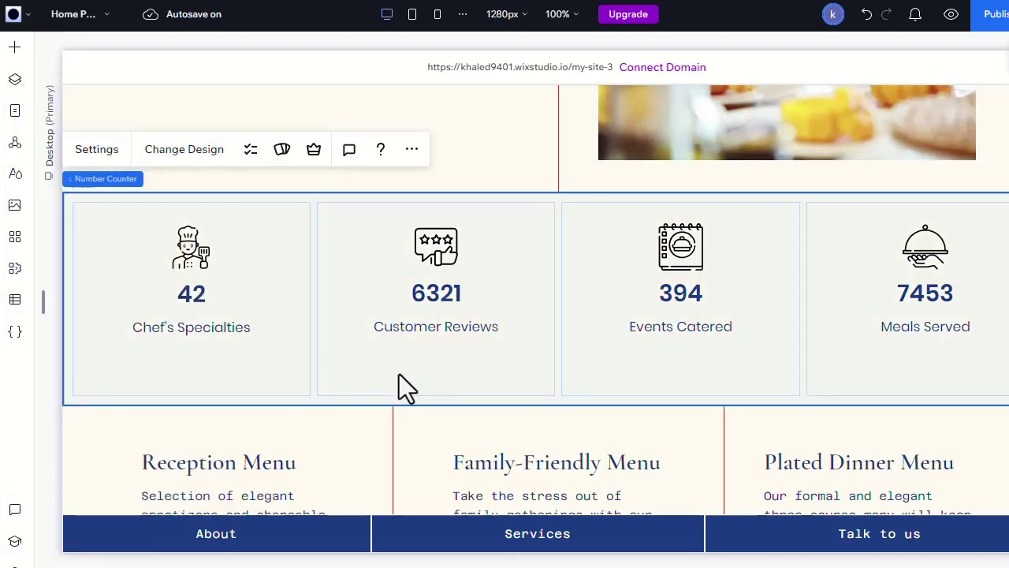
{"action": "left_click", "coordinate": [191, 247]}
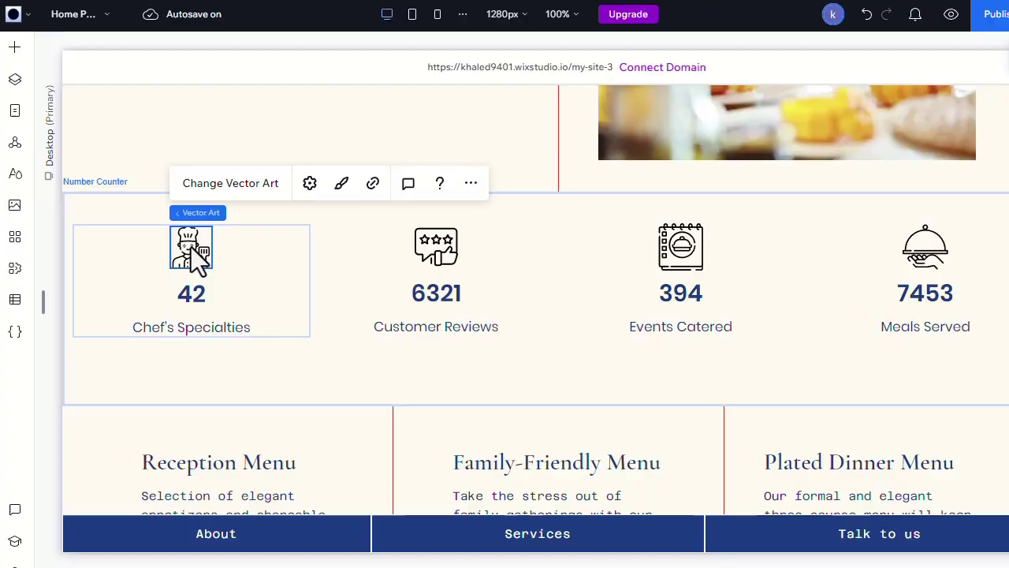
{"action": "double_click", "coordinate": [190, 246]}
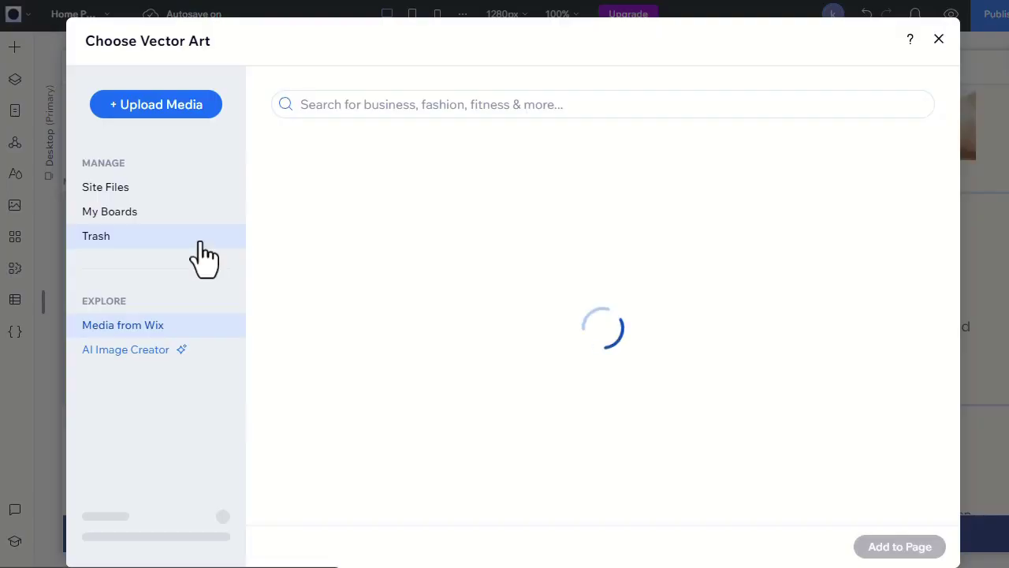
{"action": "left_click", "coordinate": [937, 40]}
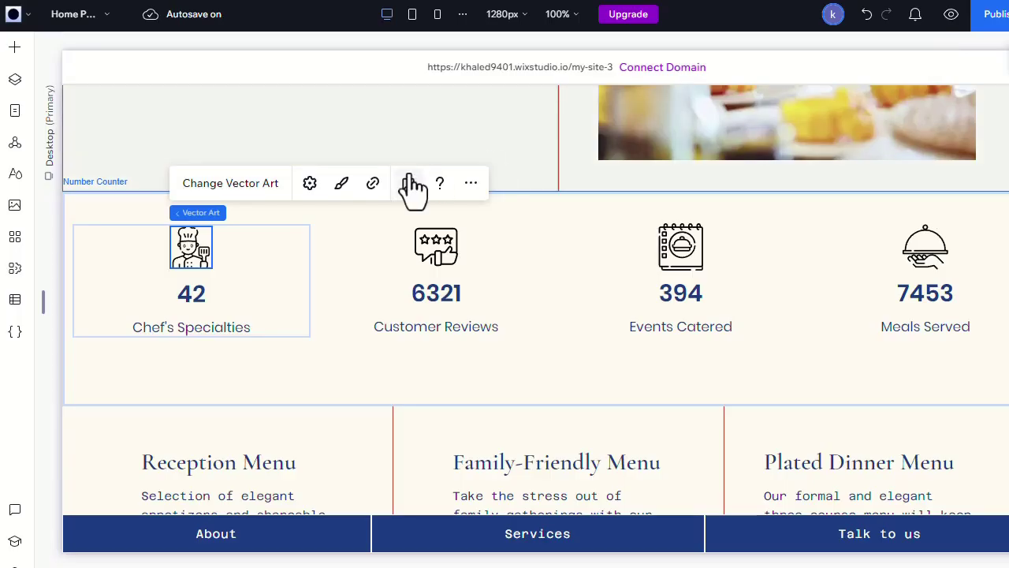
Tint the chef icon brick red, then reset it to its original black.
{"action": "left_click", "coordinate": [340, 186]}
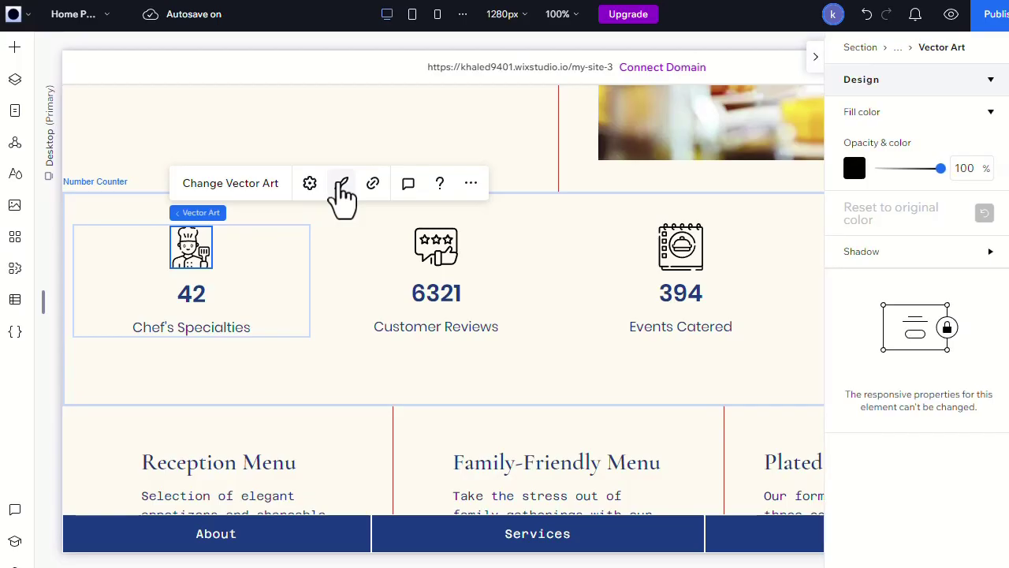
{"action": "left_click", "coordinate": [854, 168]}
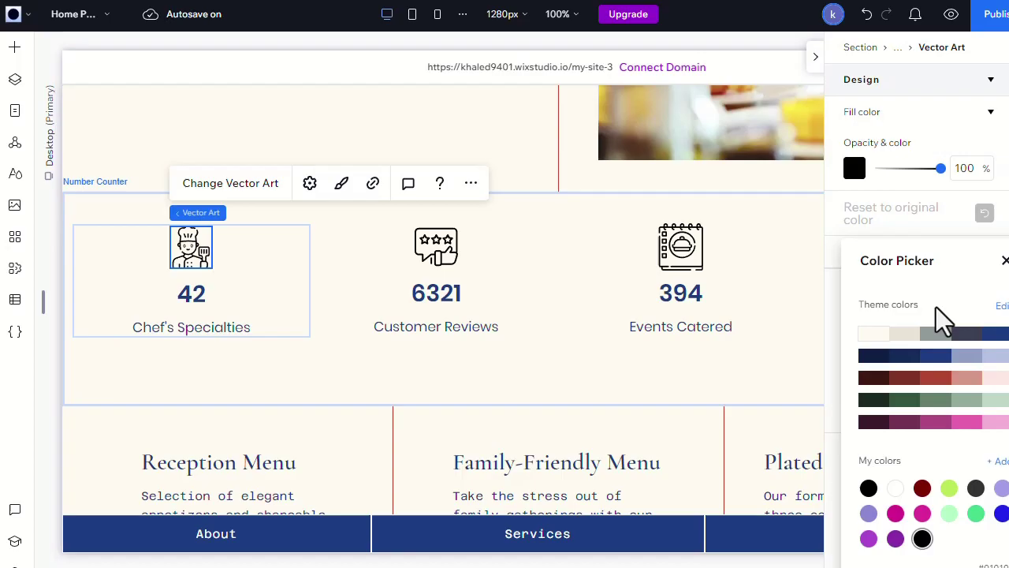
{"action": "left_click", "coordinate": [935, 378]}
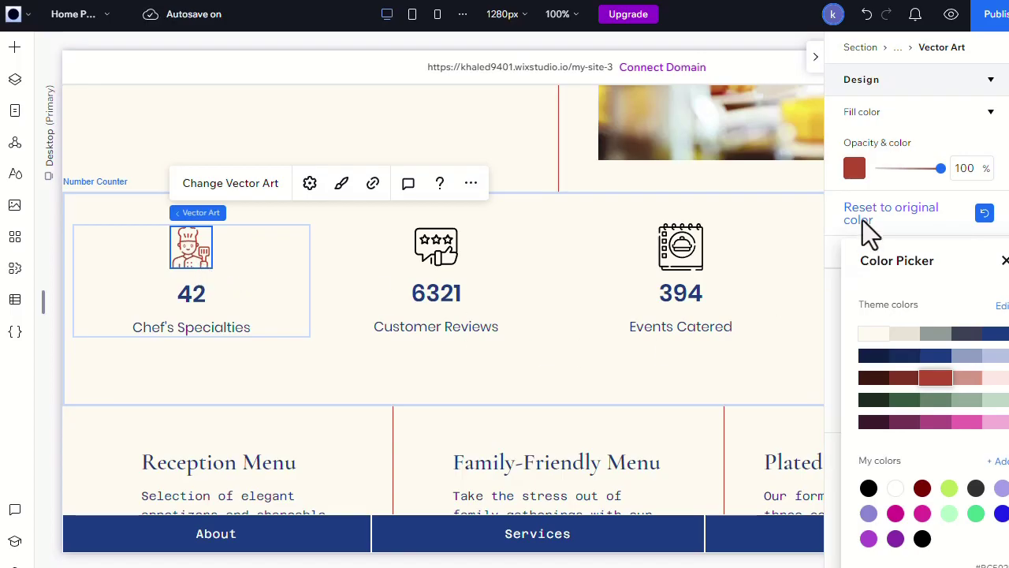
{"action": "left_click", "coordinate": [985, 212]}
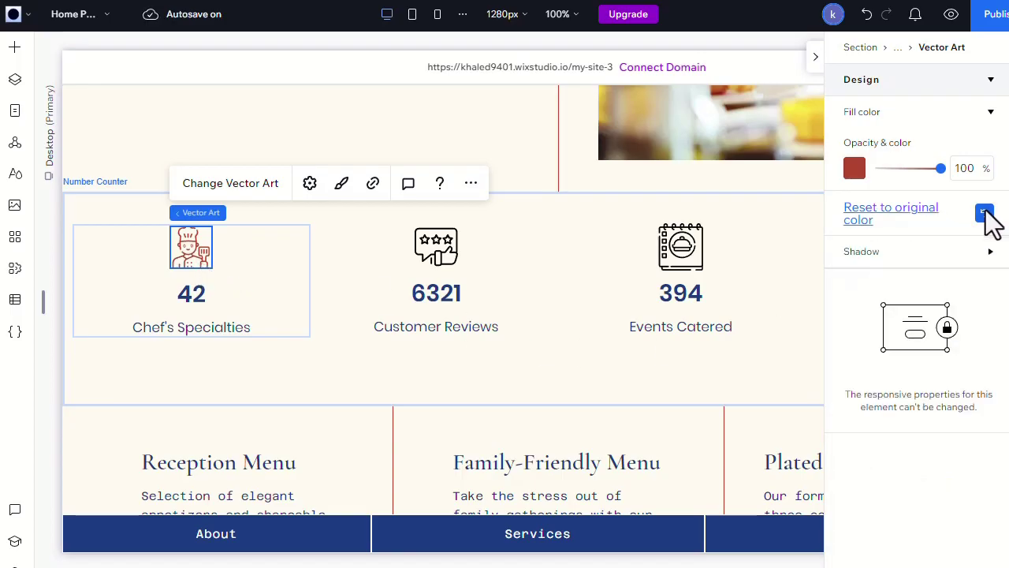
{"action": "left_click", "coordinate": [986, 213]}
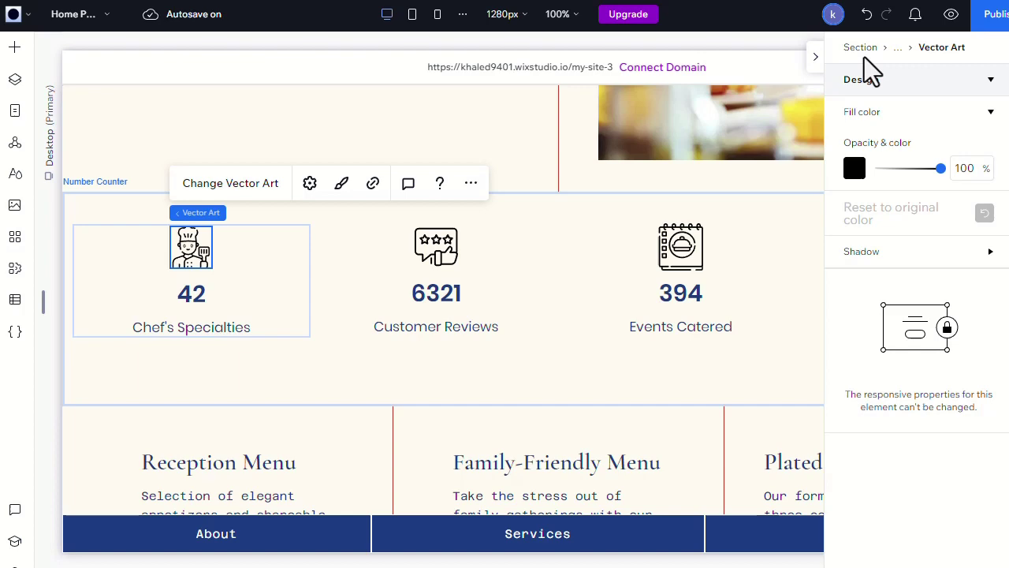
{"action": "left_click", "coordinate": [815, 57]}
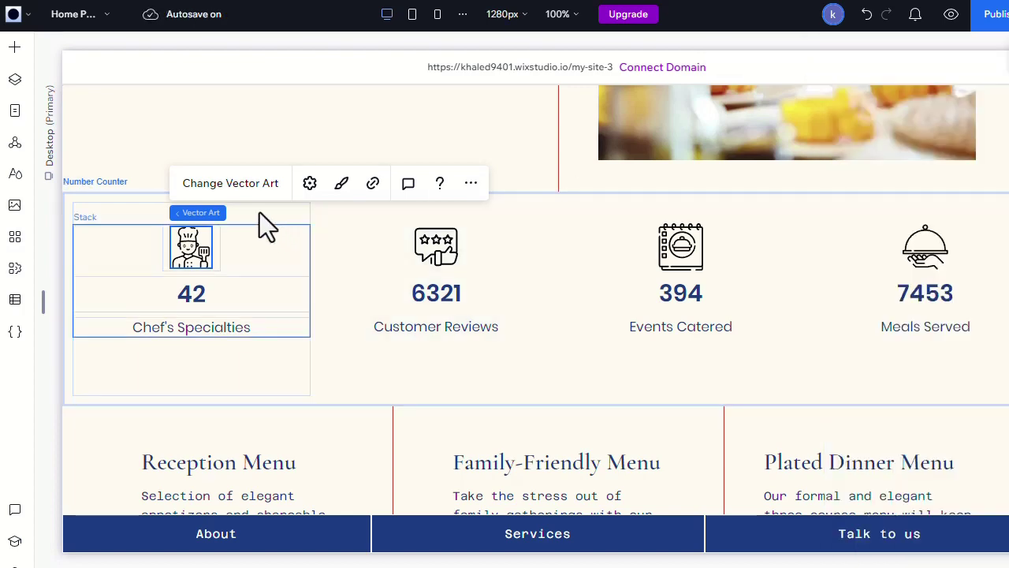
{"action": "left_click", "coordinate": [237, 185]}
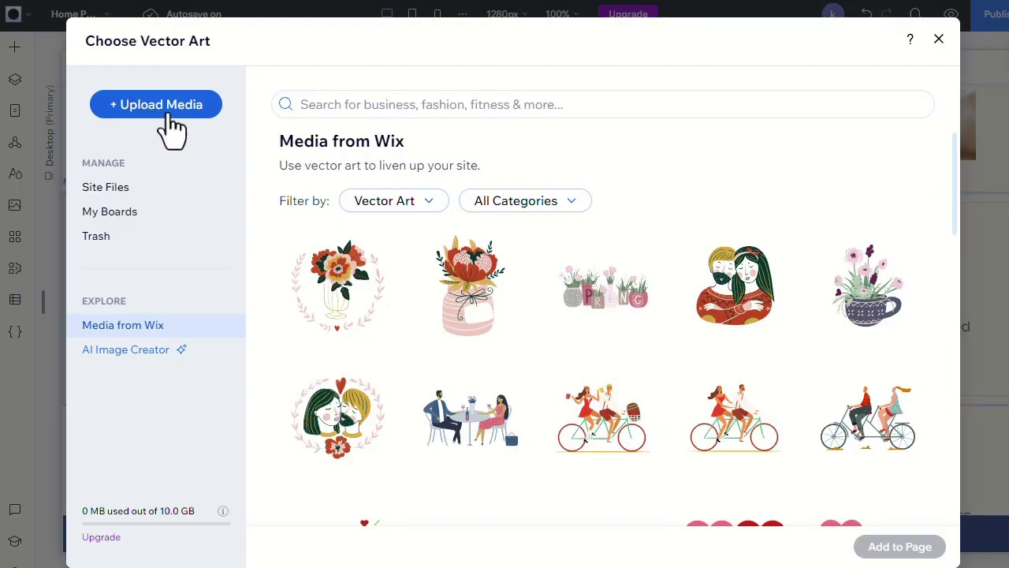
{"action": "left_click", "coordinate": [938, 40]}
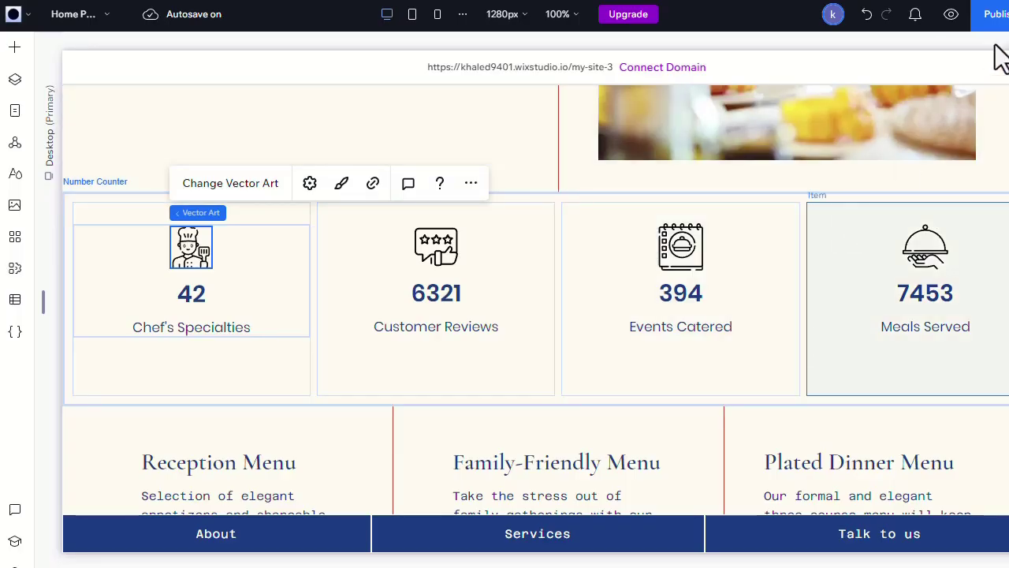
Publish the site and close the Congratulations dialog with Done.
{"action": "left_click", "coordinate": [996, 17]}
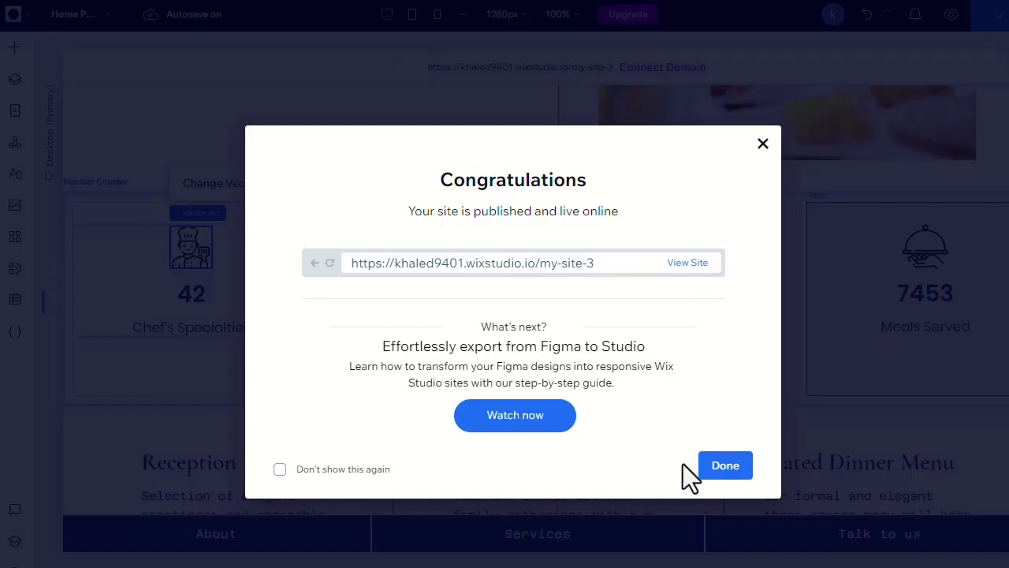
{"action": "left_click", "coordinate": [708, 471]}
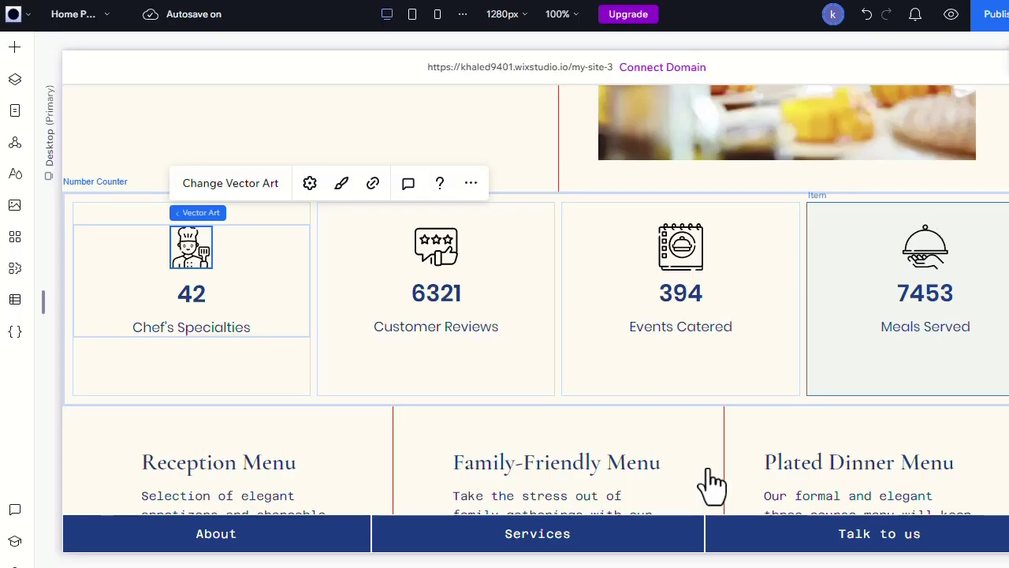